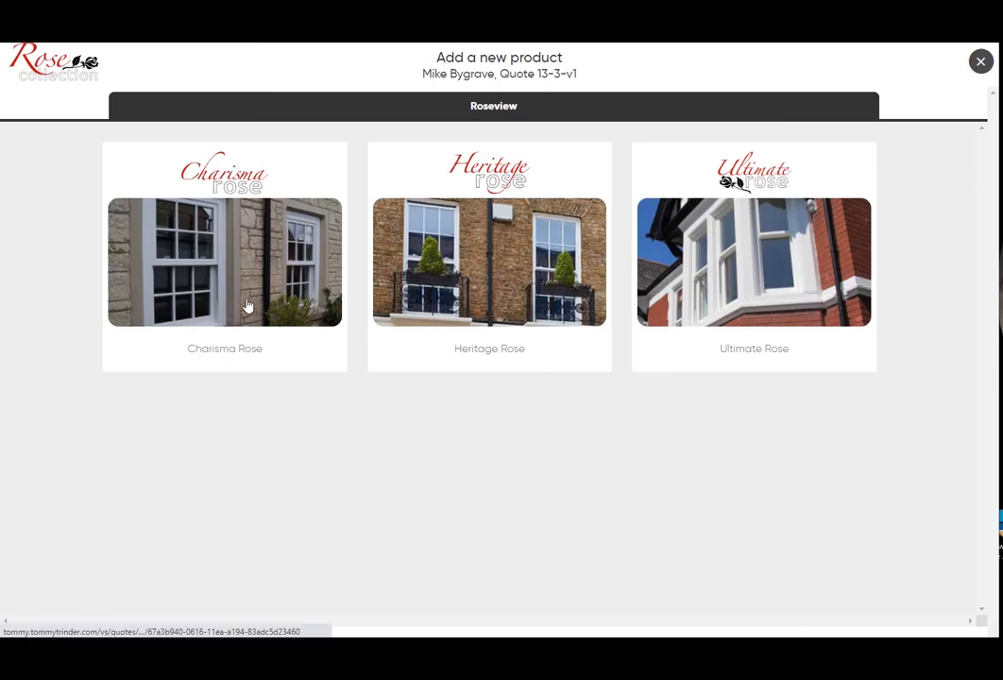
# - Add a Charisma Rose item located in 'kitchen' with Supply & Fit – Sash box removal job type
pyautogui.click(223, 232)
pyautogui.click(564, 157)
pyautogui.write('kitchen')
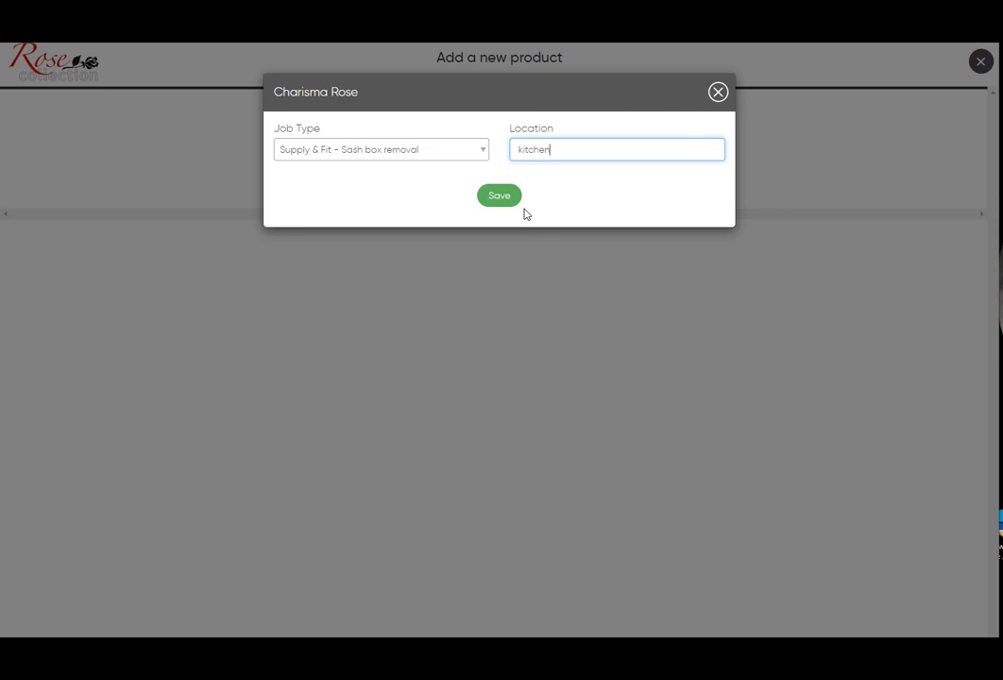
pyautogui.click(491, 200)
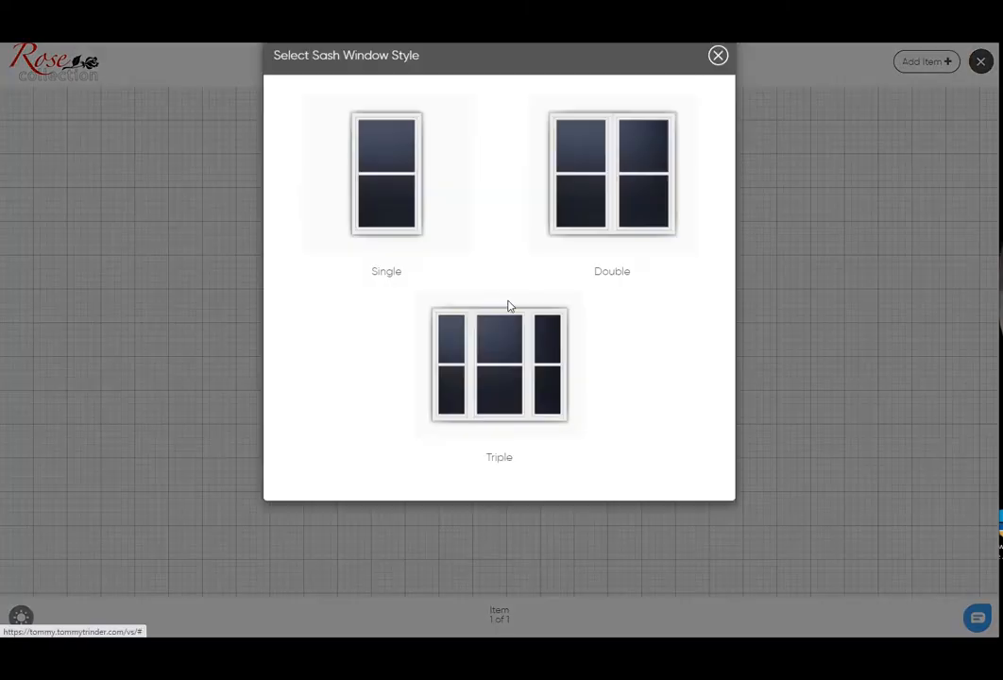
# - Choose the Single sash window style (900 by 1250) and preview it in day and night views
pyautogui.click(419, 216)
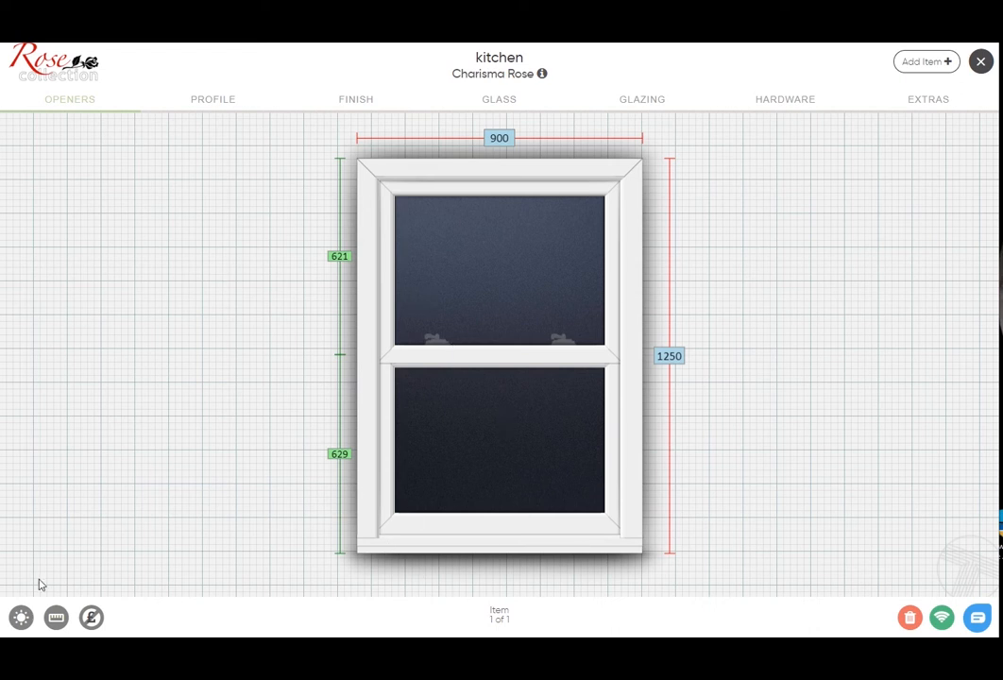
pyautogui.click(21, 618)
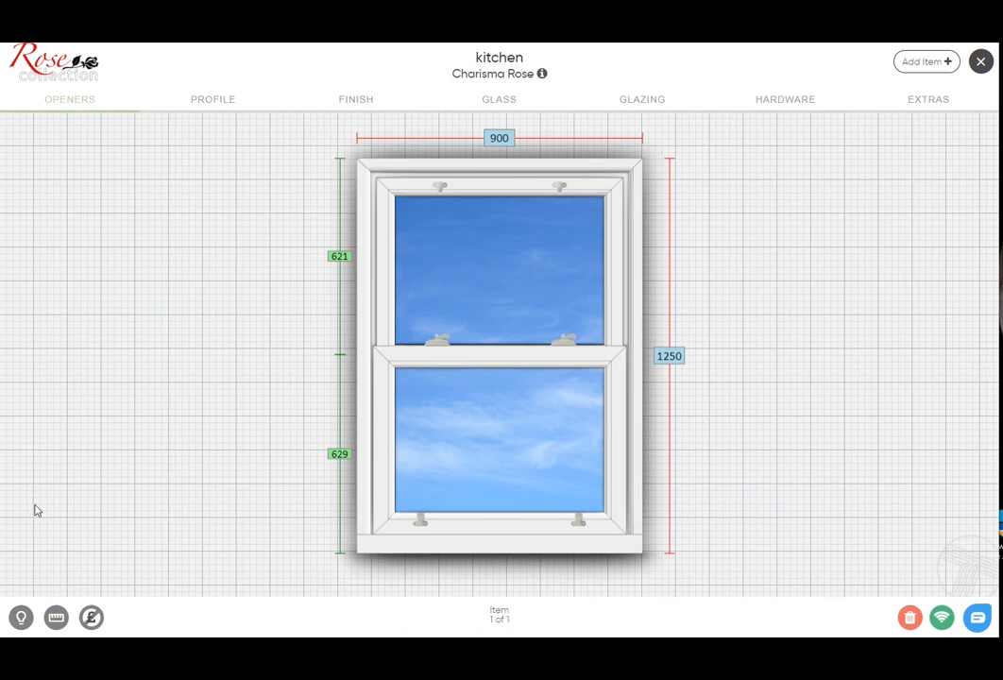
pyautogui.click(28, 626)
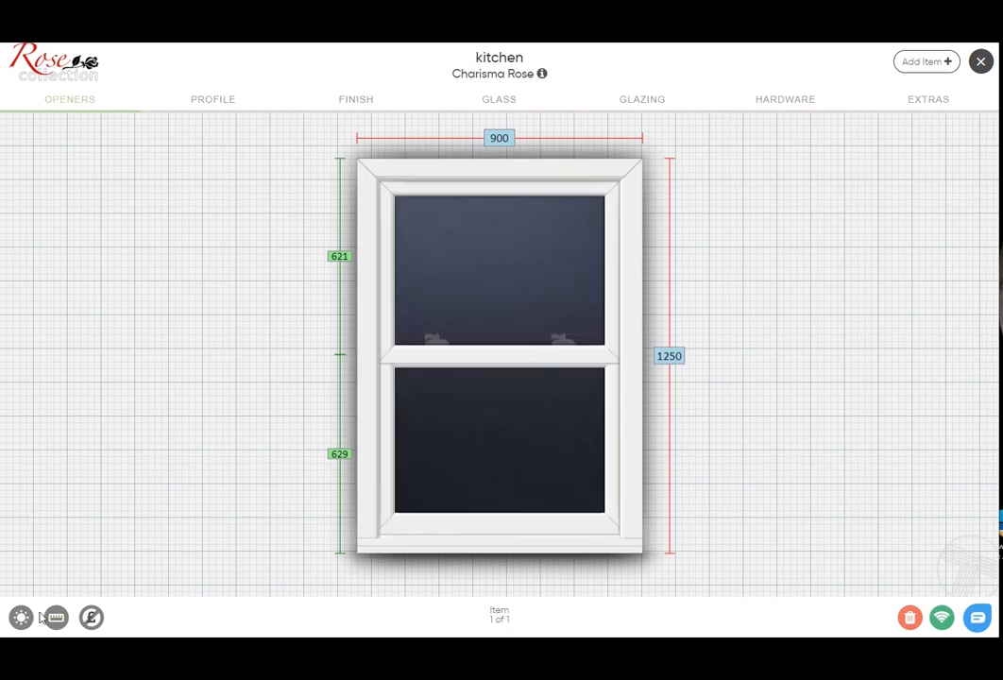
pyautogui.click(209, 106)
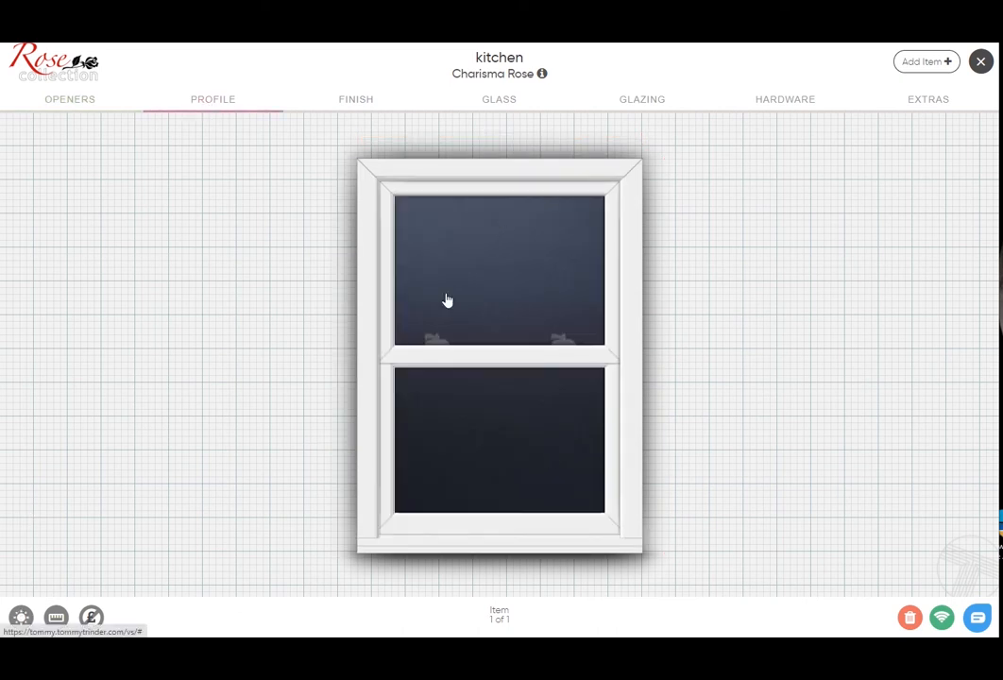
# - Turn sash horns on and apply Run Through Horn to the window
pyautogui.click(392, 364)
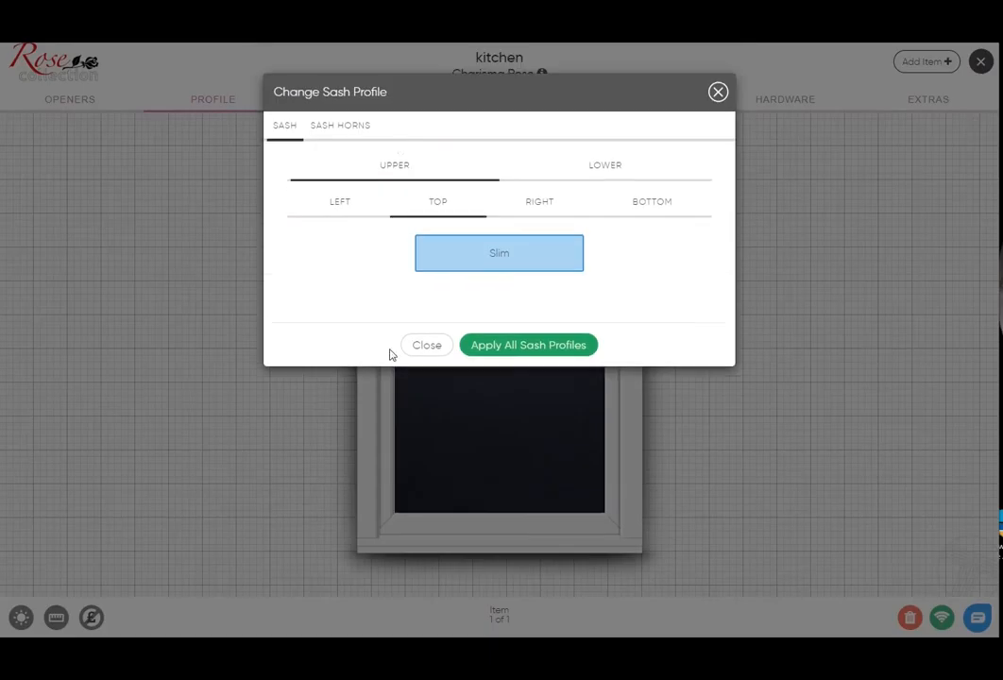
pyautogui.click(345, 127)
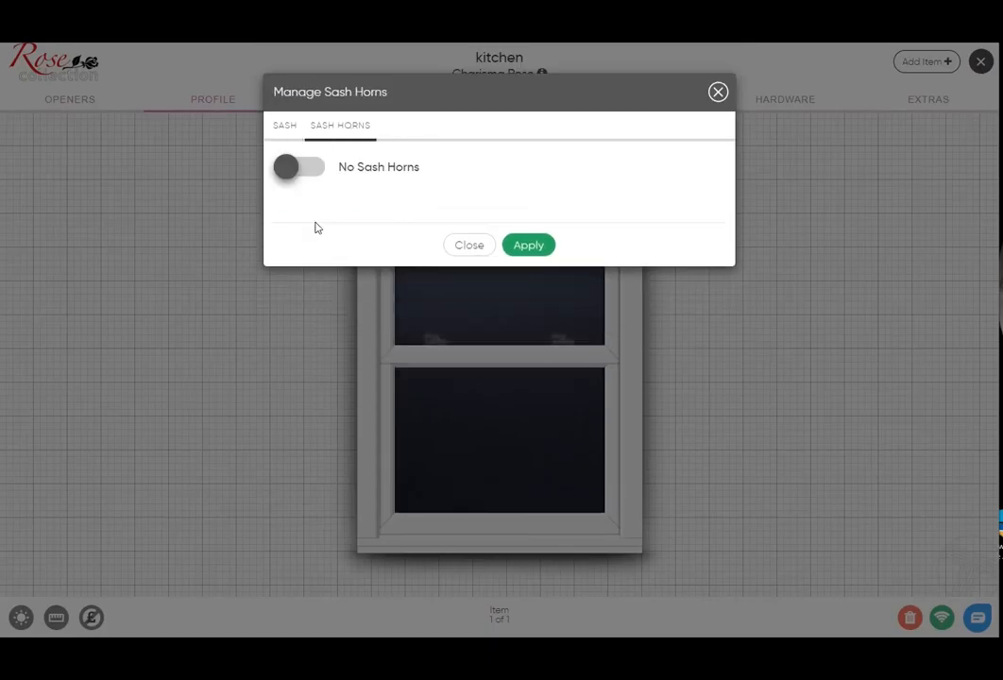
pyautogui.click(302, 170)
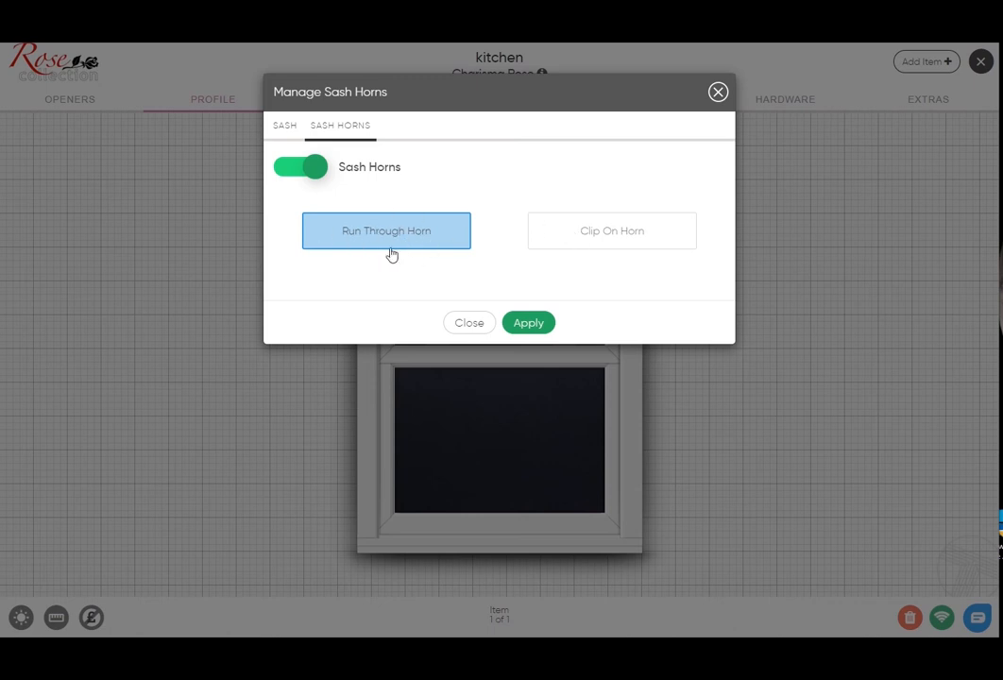
pyautogui.click(516, 324)
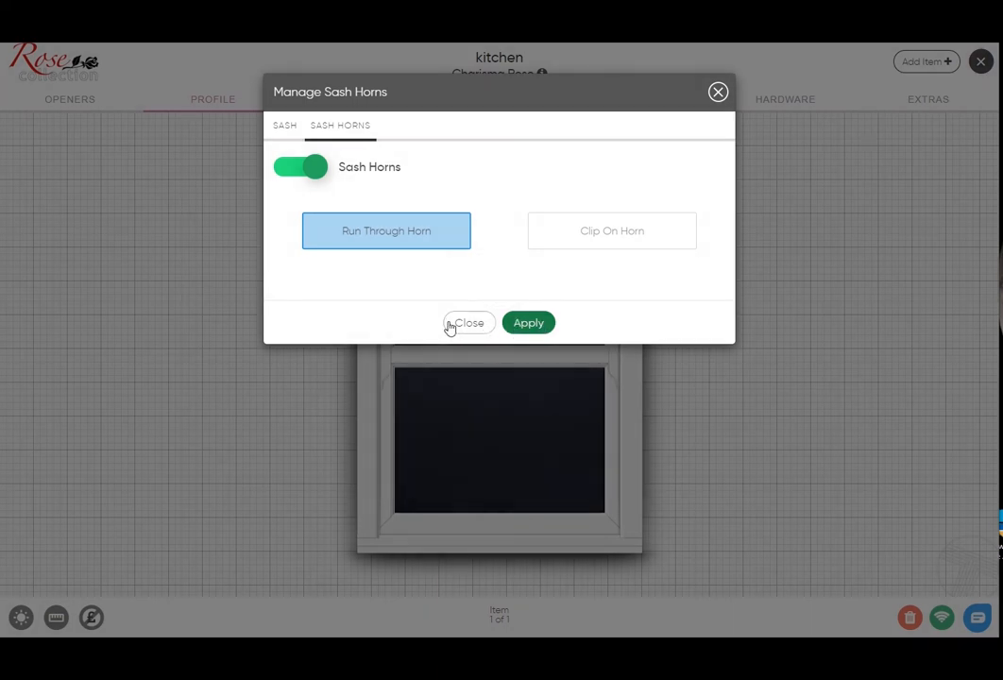
pyautogui.click(474, 327)
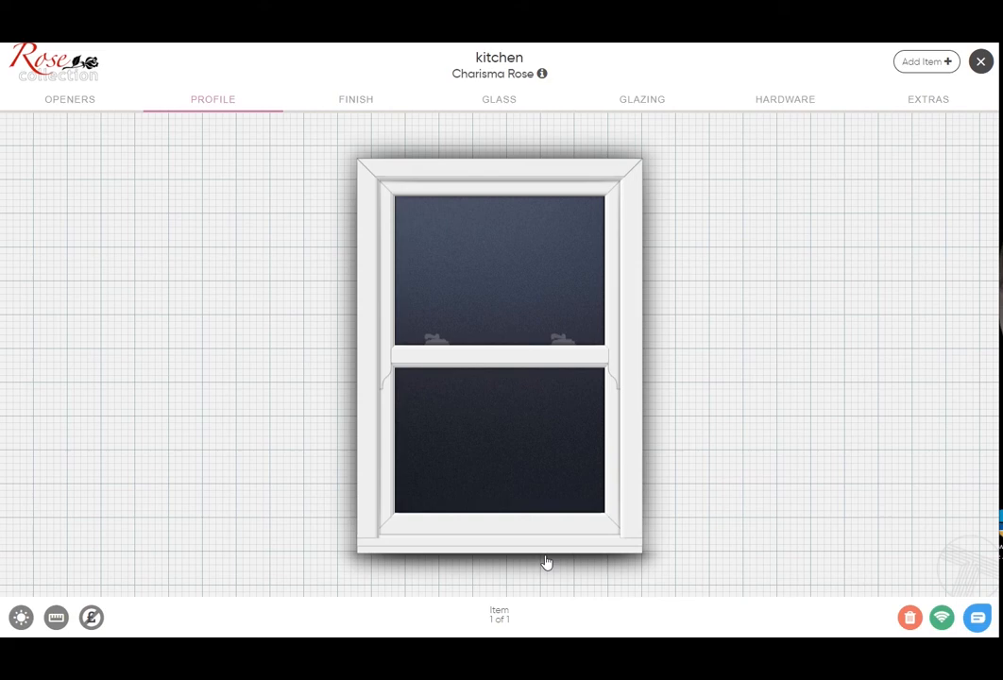
# - Set the lower sash's bottom edge to Deep Bottom Rail and apply all sash profiles
pyautogui.click(469, 532)
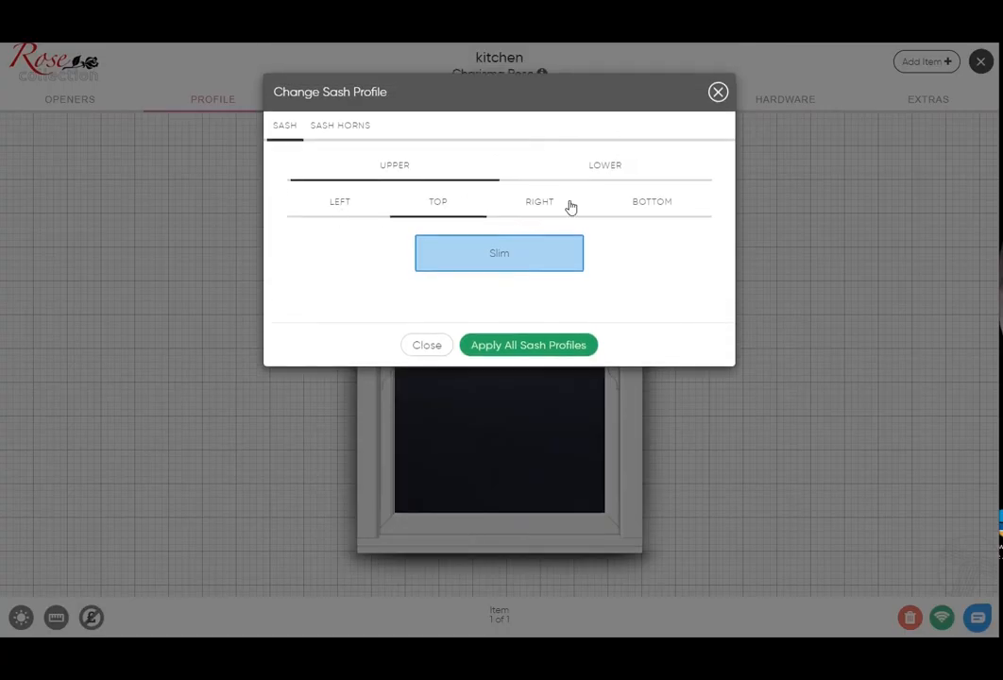
pyautogui.click(676, 217)
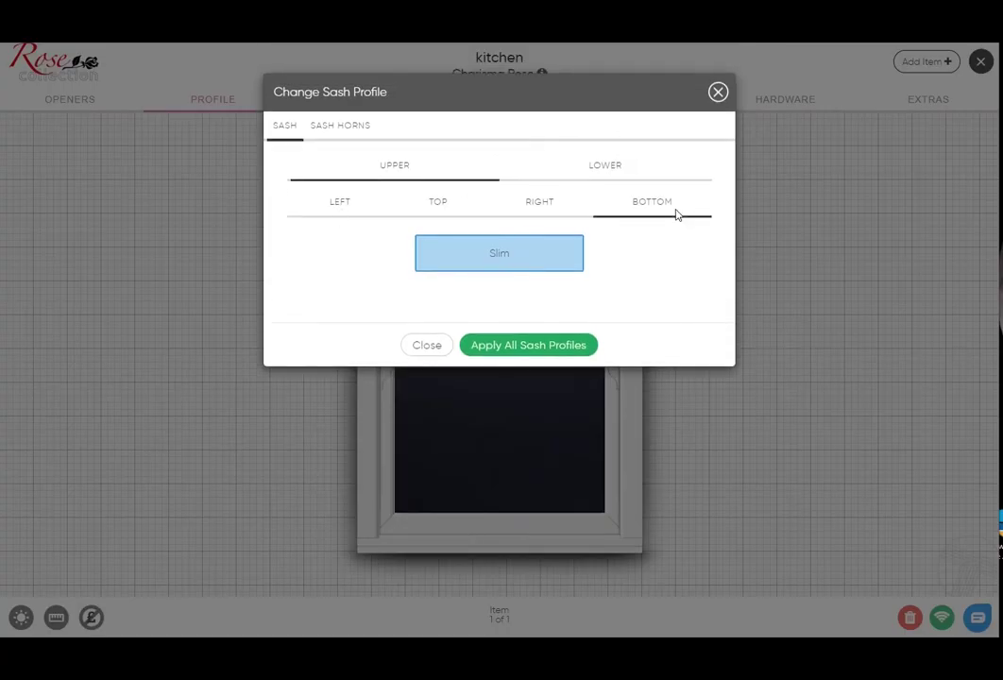
pyautogui.click(582, 169)
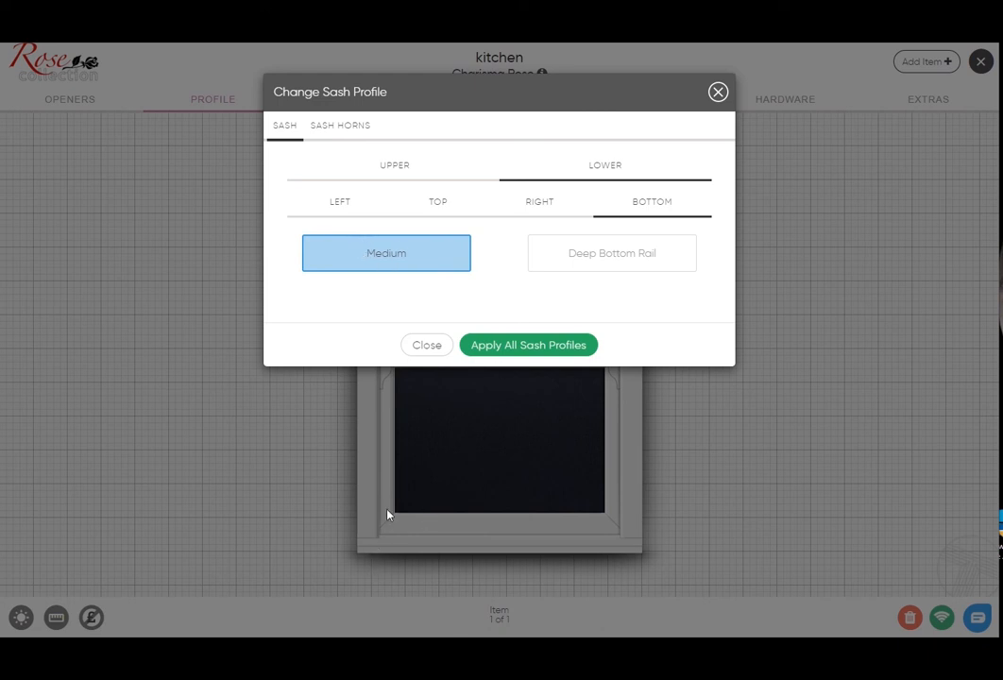
pyautogui.click(651, 262)
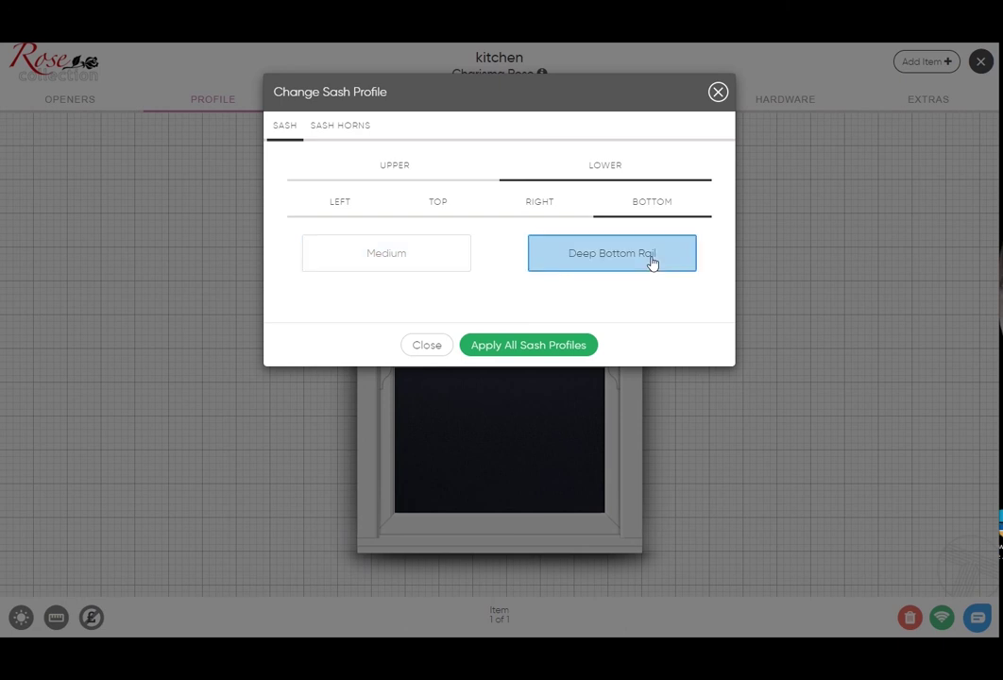
pyautogui.click(521, 347)
pyautogui.click(425, 346)
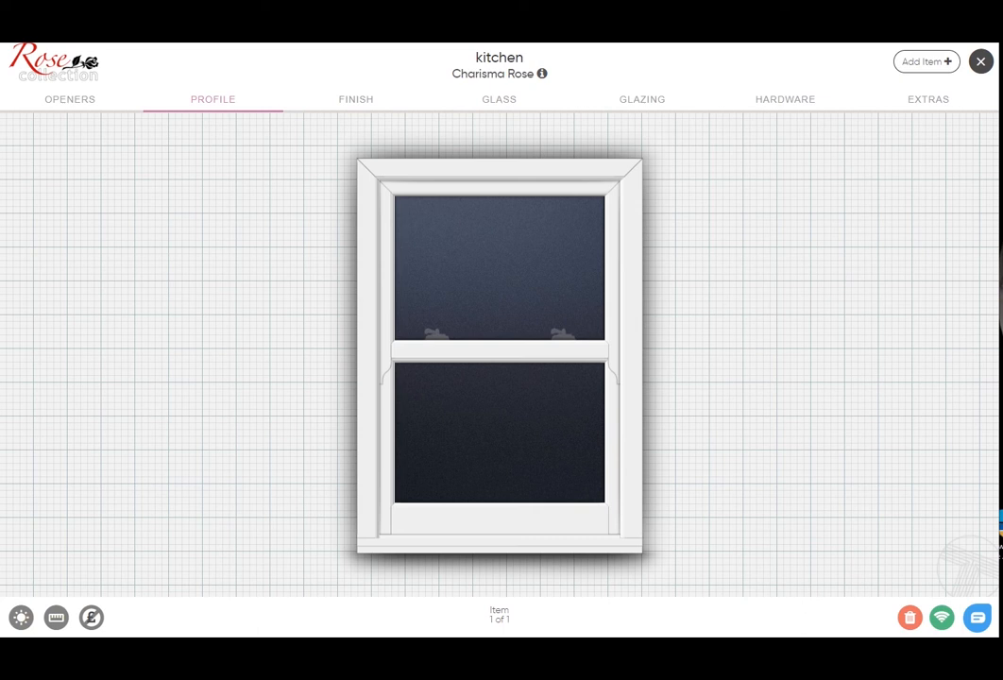
# - Choose the Acorn Camlock - Chrome catch in the hardware options and confirm
pyautogui.click(774, 100)
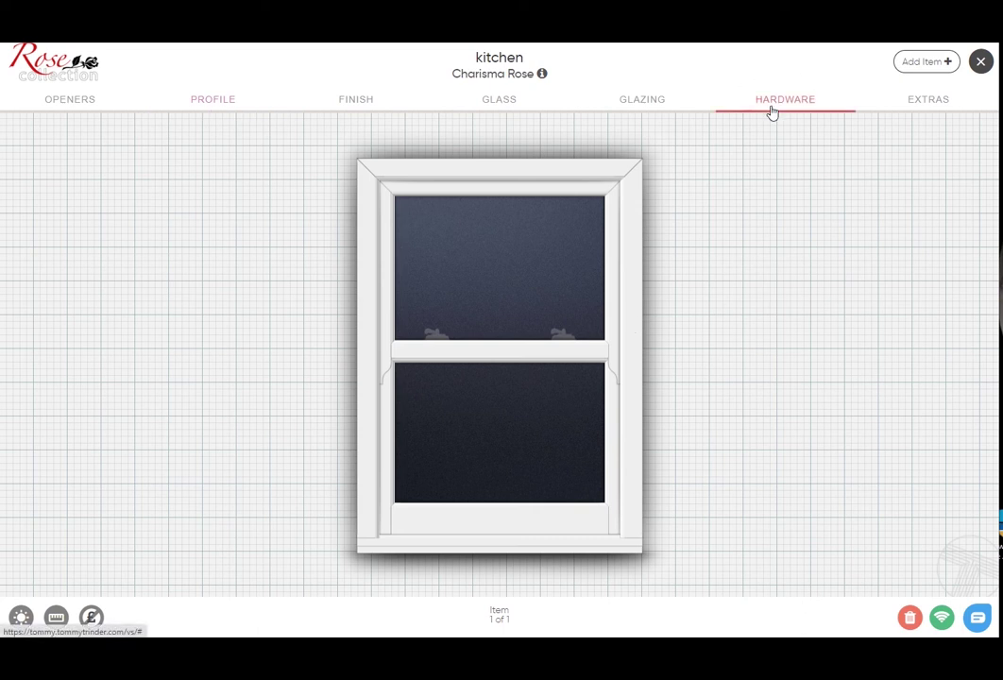
pyautogui.click(454, 346)
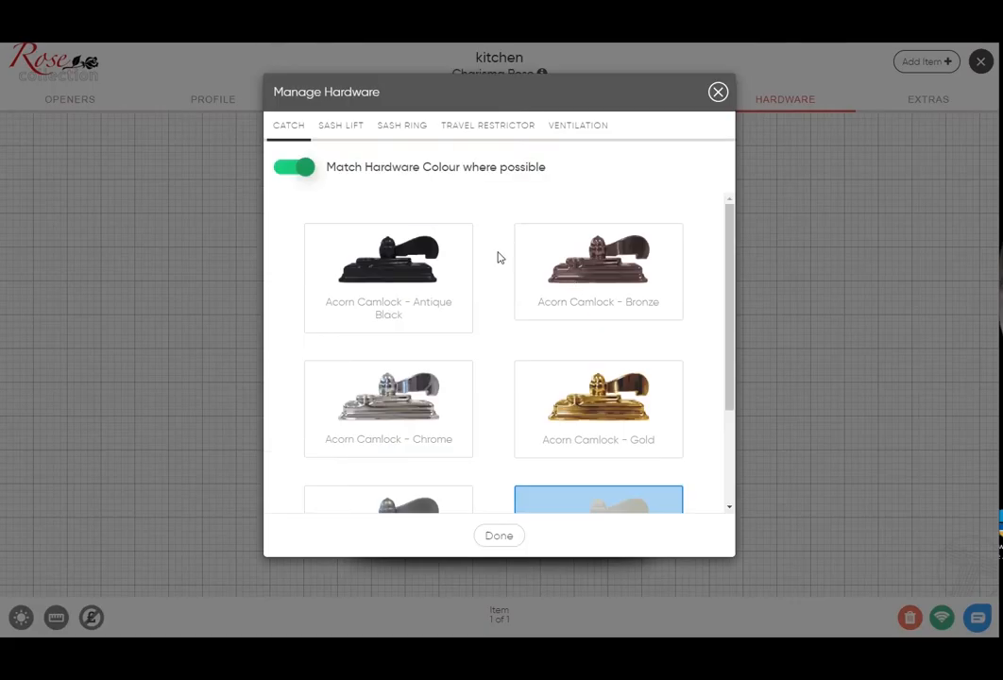
pyautogui.scroll(-2, 499, 257)
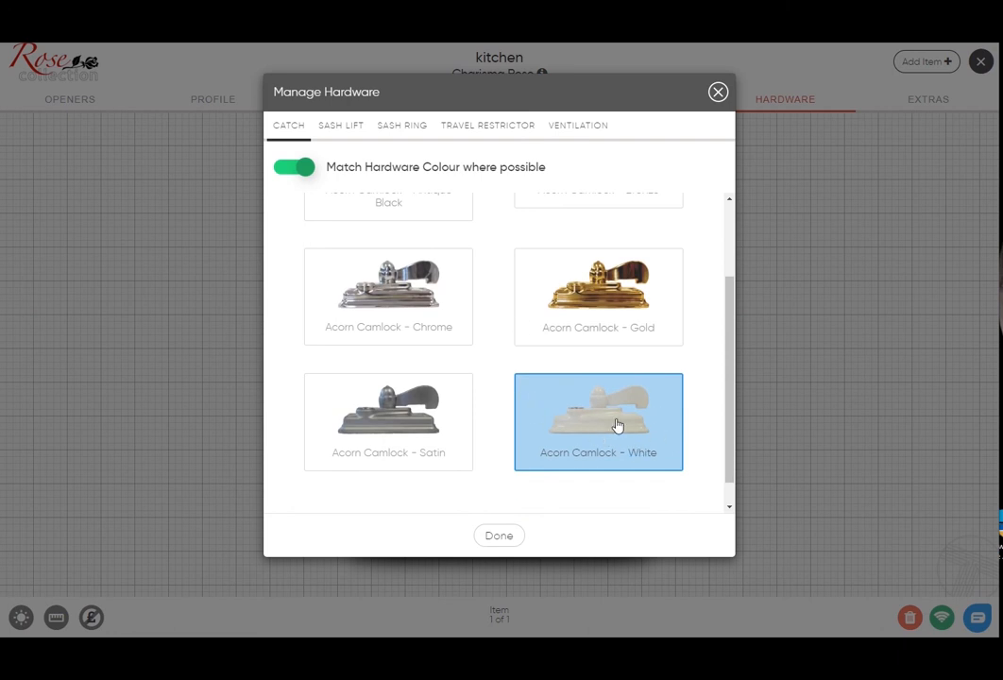
pyautogui.scroll(2, 617, 427)
pyautogui.scroll(-2, 349, 325)
pyautogui.click(428, 313)
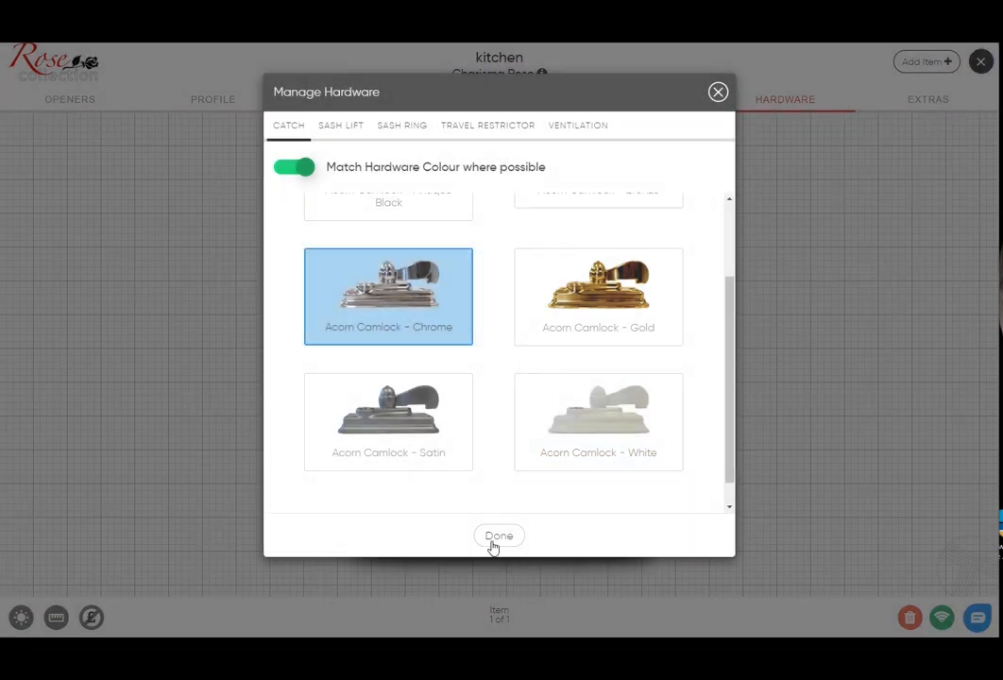
pyautogui.click(493, 539)
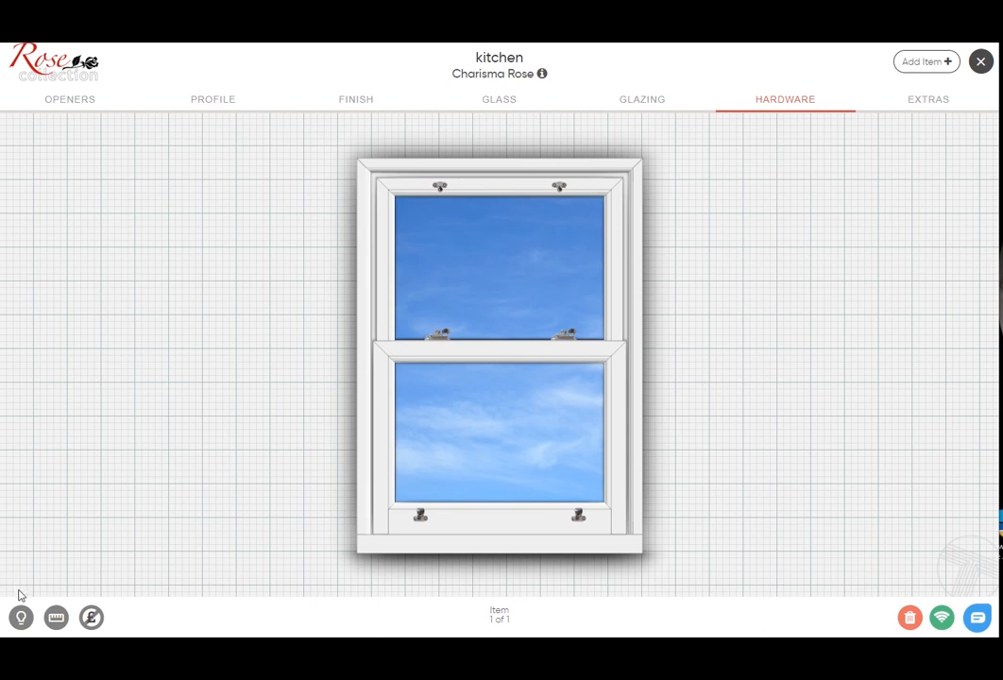
# - Toggle the night preview, then bring up Manage Sash Finish showing the Foils list
pyautogui.click(21, 618)
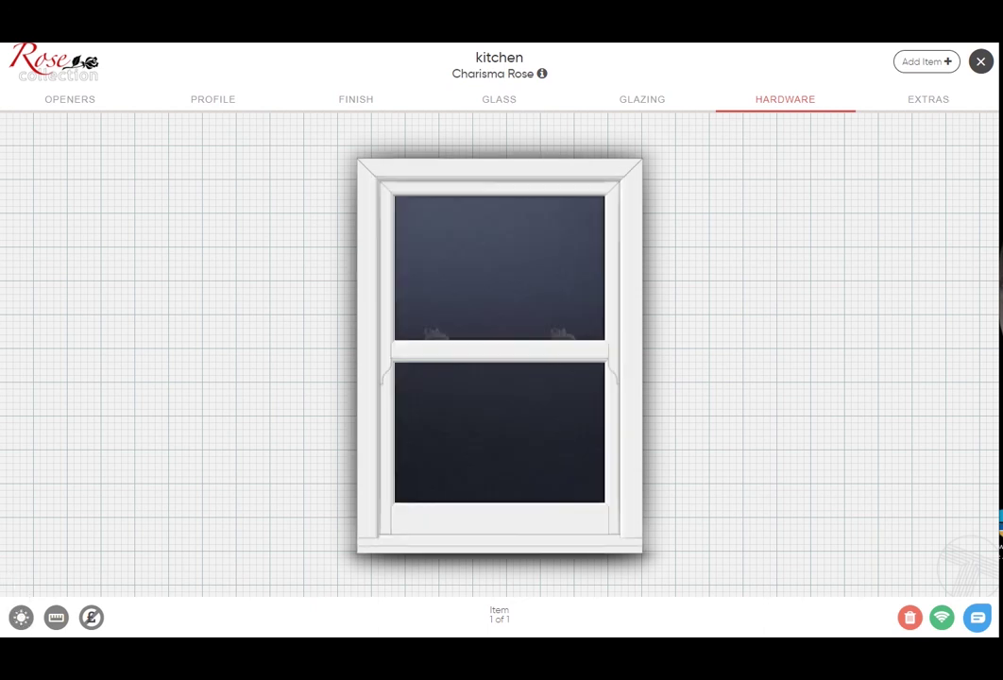
pyautogui.click(357, 96)
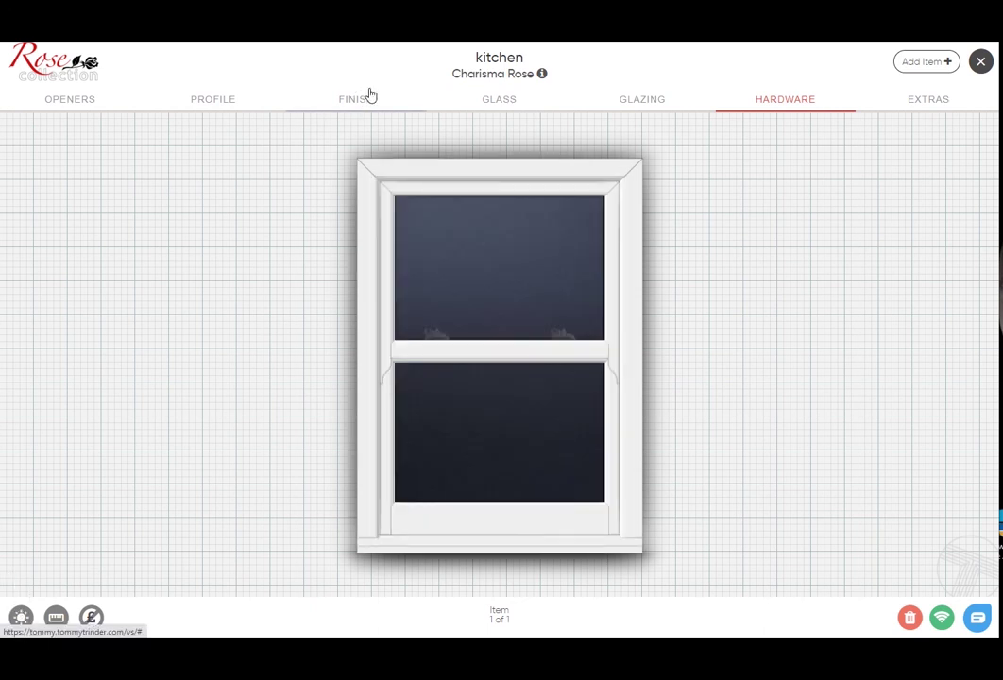
pyautogui.click(566, 197)
pyautogui.scroll(-1, 446, 317)
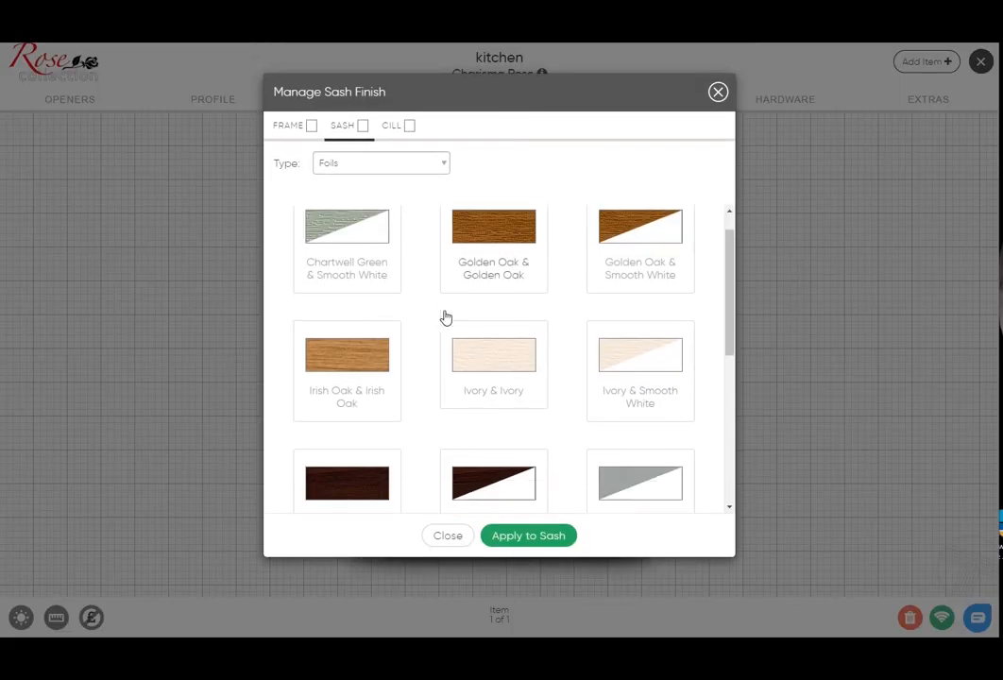
pyautogui.scroll(-1, 446, 317)
pyautogui.scroll(-1, 446, 317)
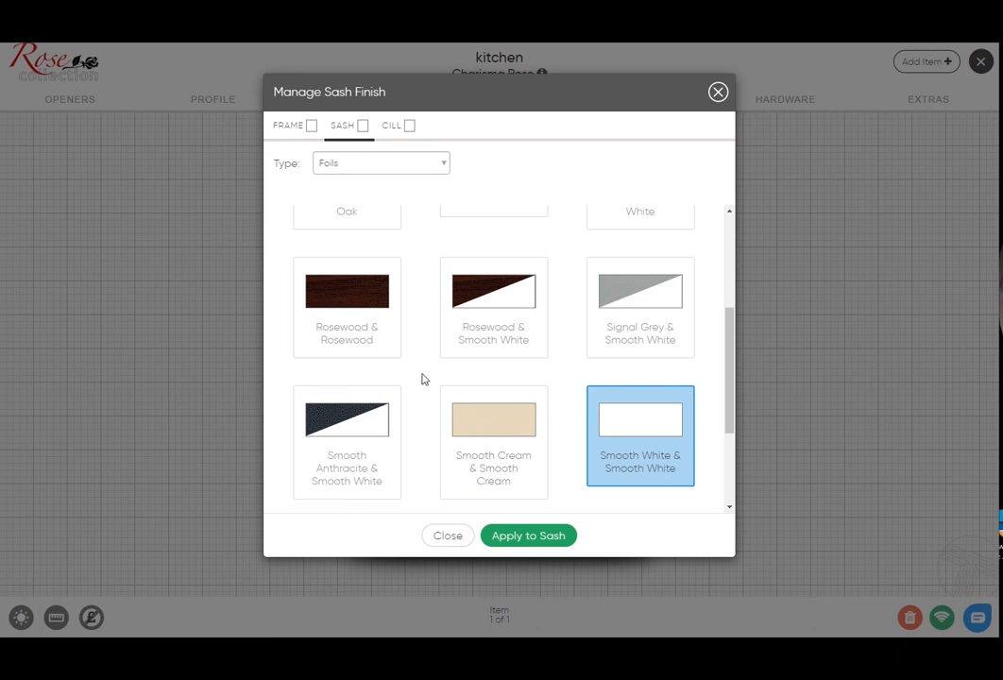
pyautogui.scroll(1, 495, 385)
pyautogui.scroll(1, 495, 385)
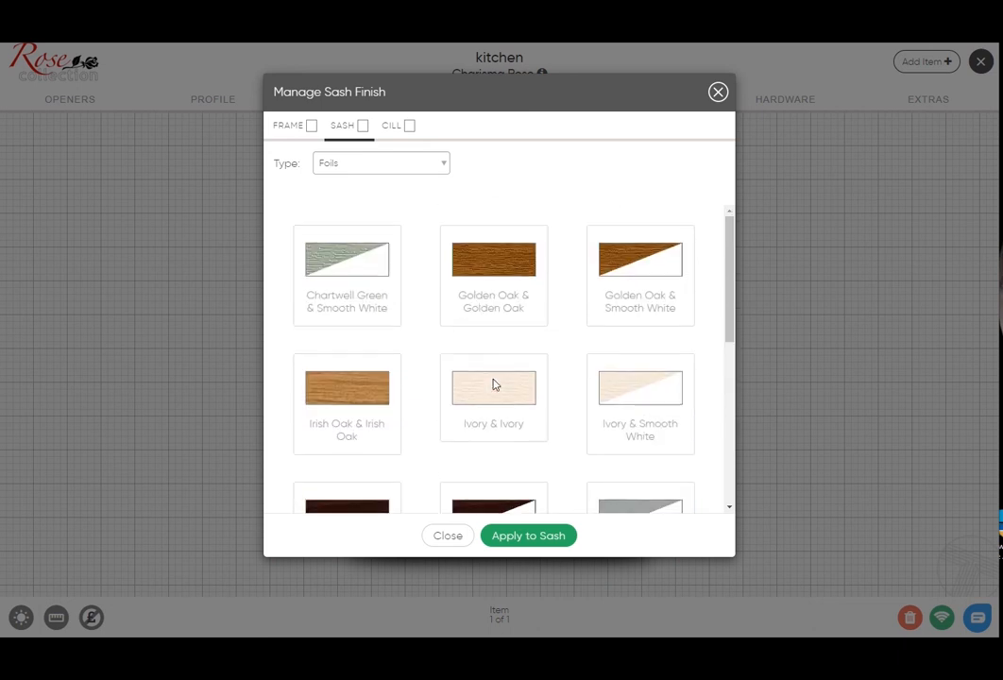
pyautogui.scroll(-1, 497, 293)
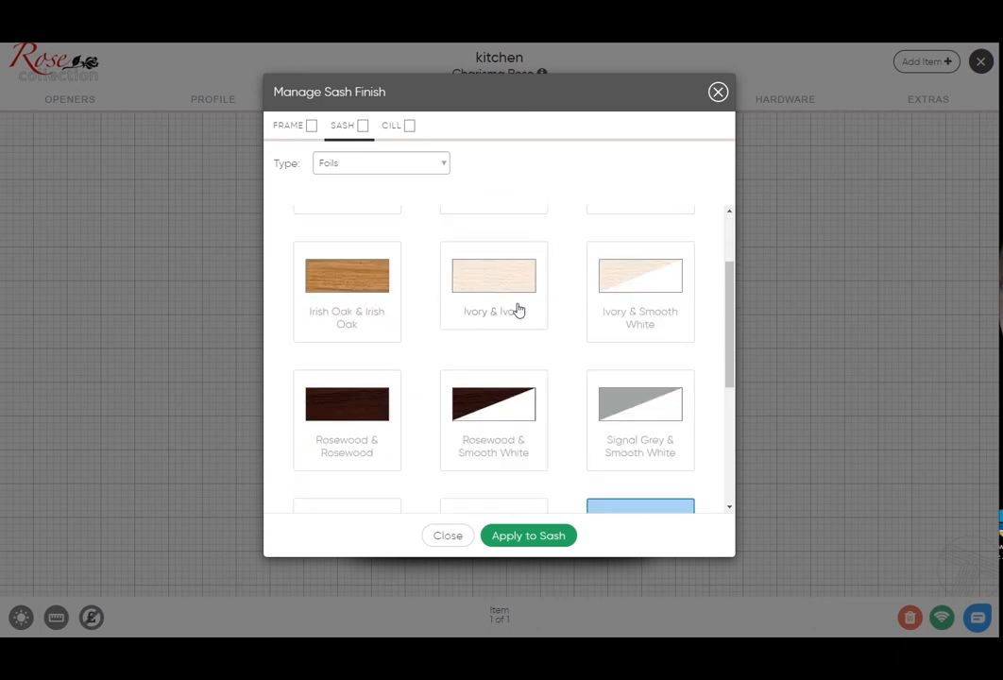
pyautogui.scroll(-1, 621, 307)
pyautogui.scroll(2, 647, 307)
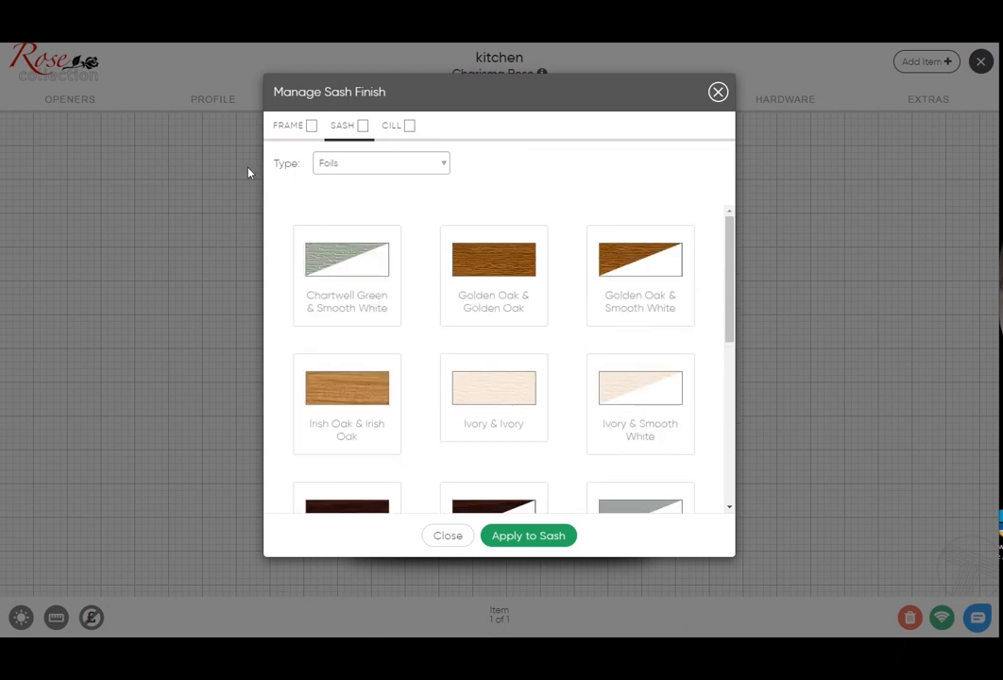
# - Switch the finish type to Paints, browse the swatches, then close without applying
pyautogui.click(442, 169)
pyautogui.click(359, 198)
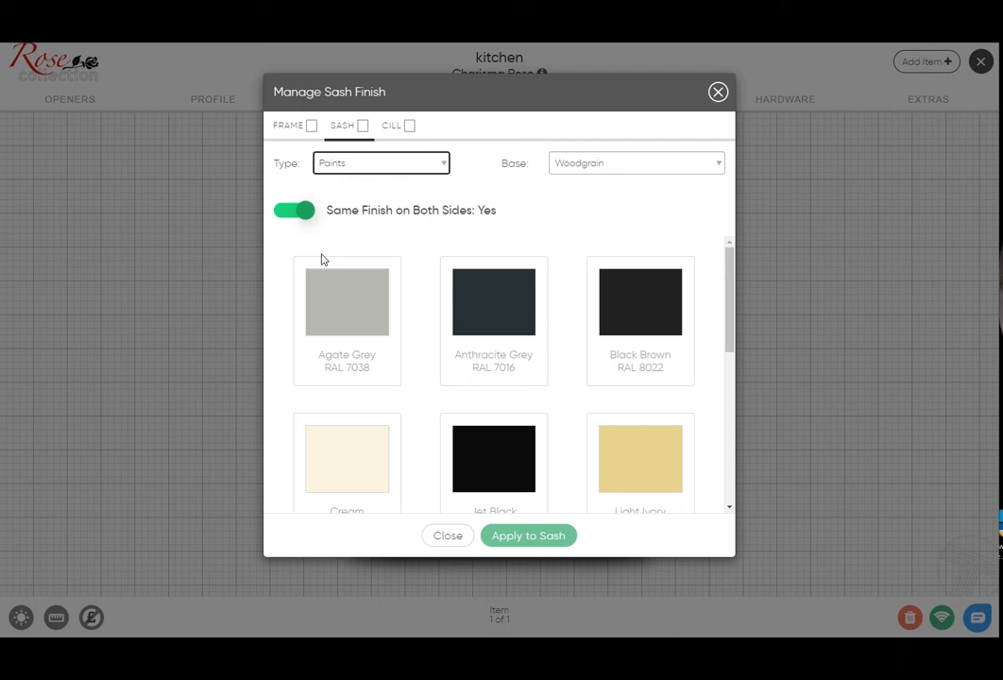
pyautogui.scroll(-2, 435, 267)
pyautogui.scroll(-1, 346, 242)
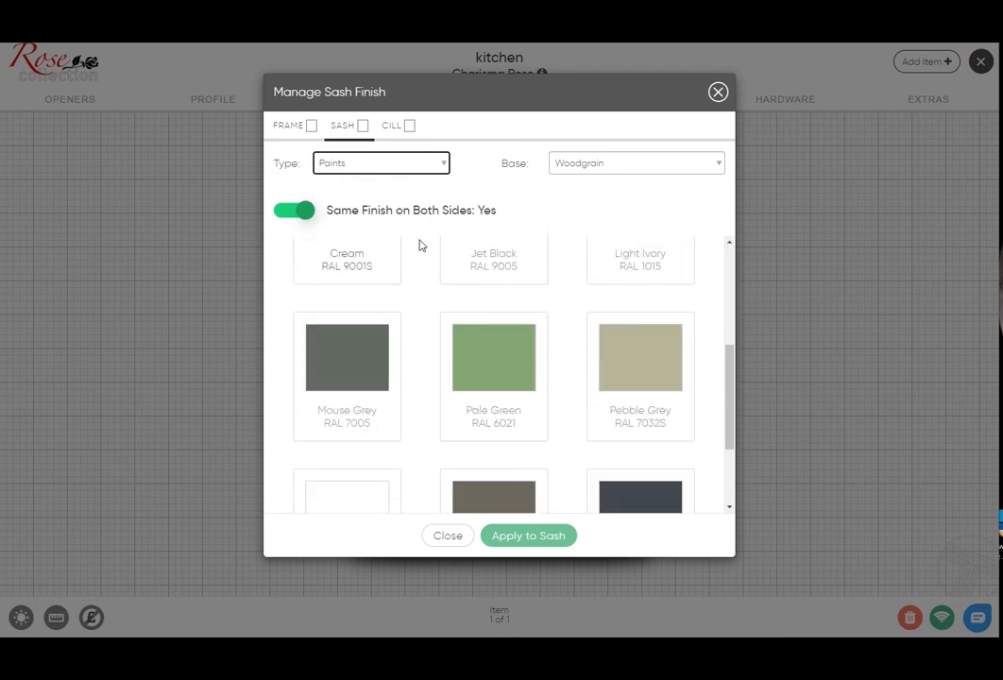
pyautogui.scroll(-1, 421, 247)
pyautogui.scroll(-1, 381, 427)
pyautogui.scroll(5, 391, 430)
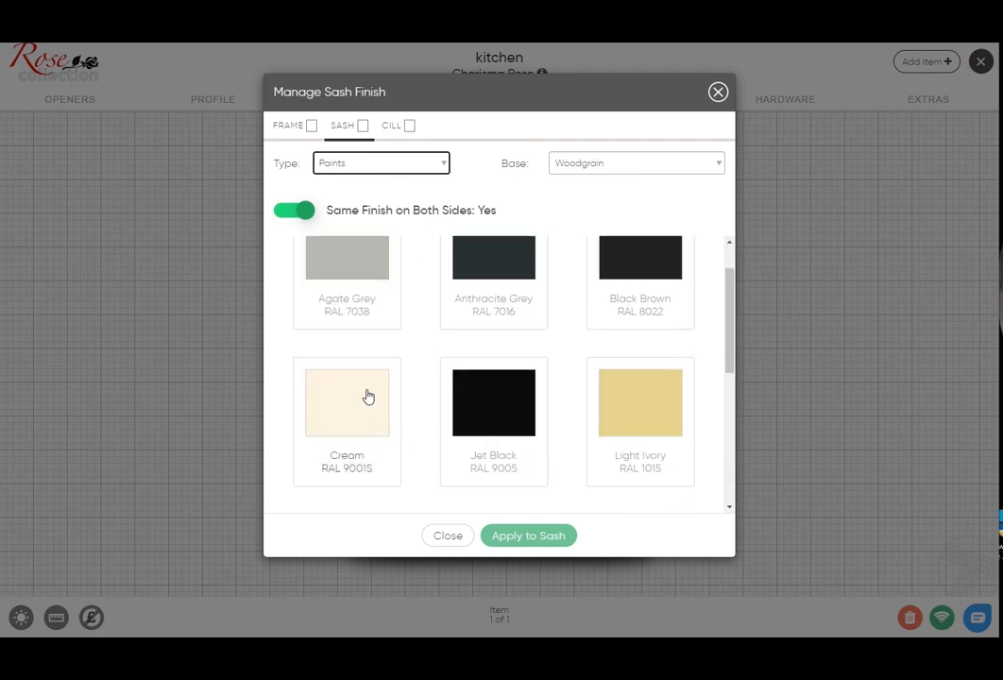
pyautogui.scroll(1, 359, 387)
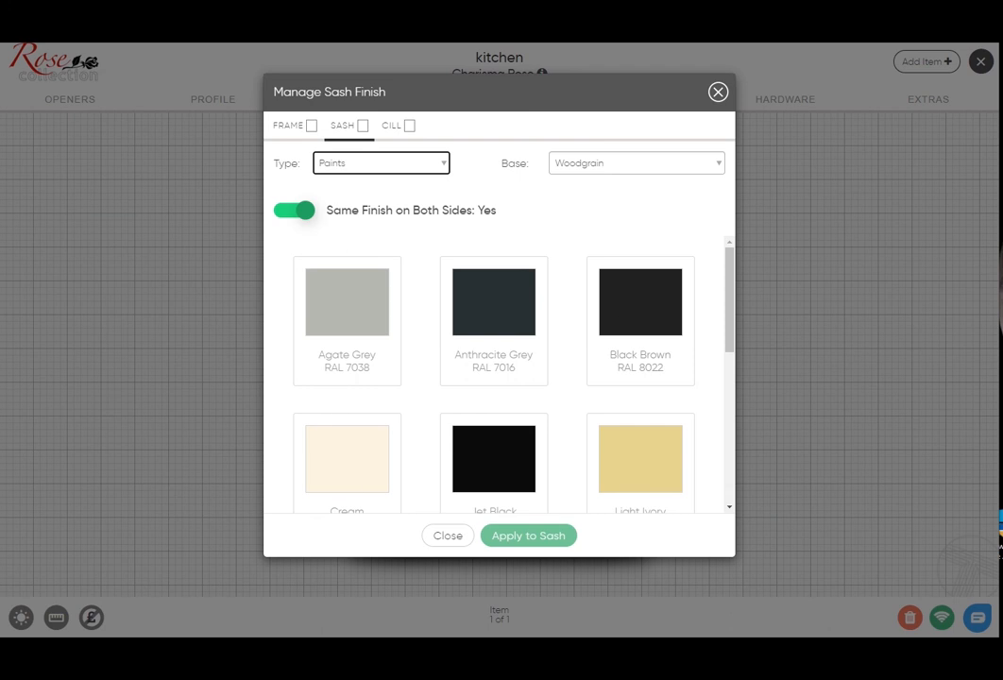
pyautogui.click(408, 170)
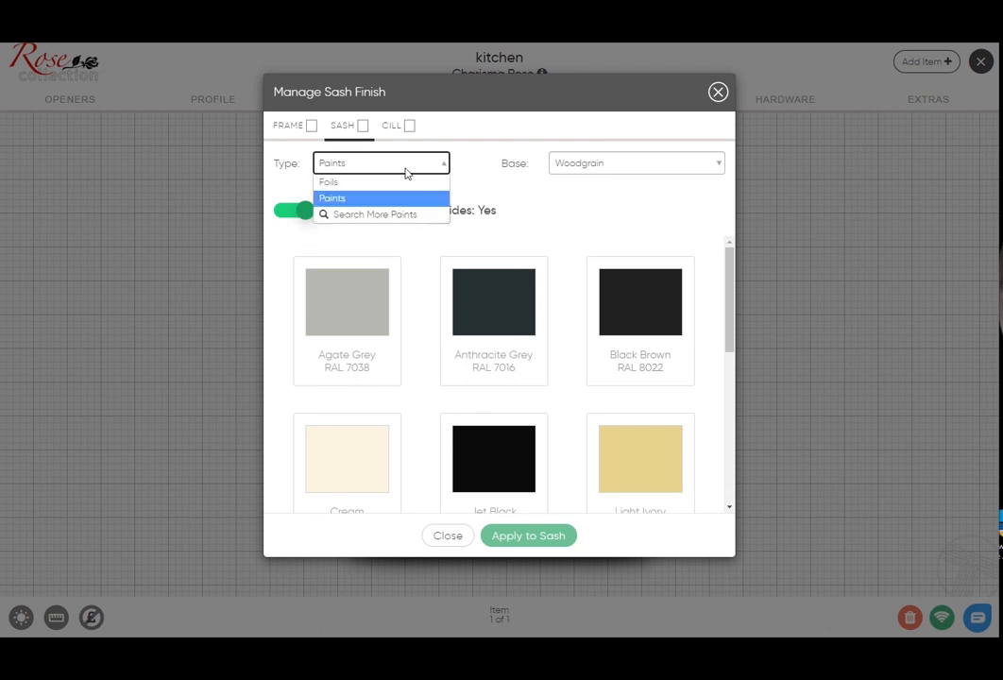
pyautogui.click(446, 538)
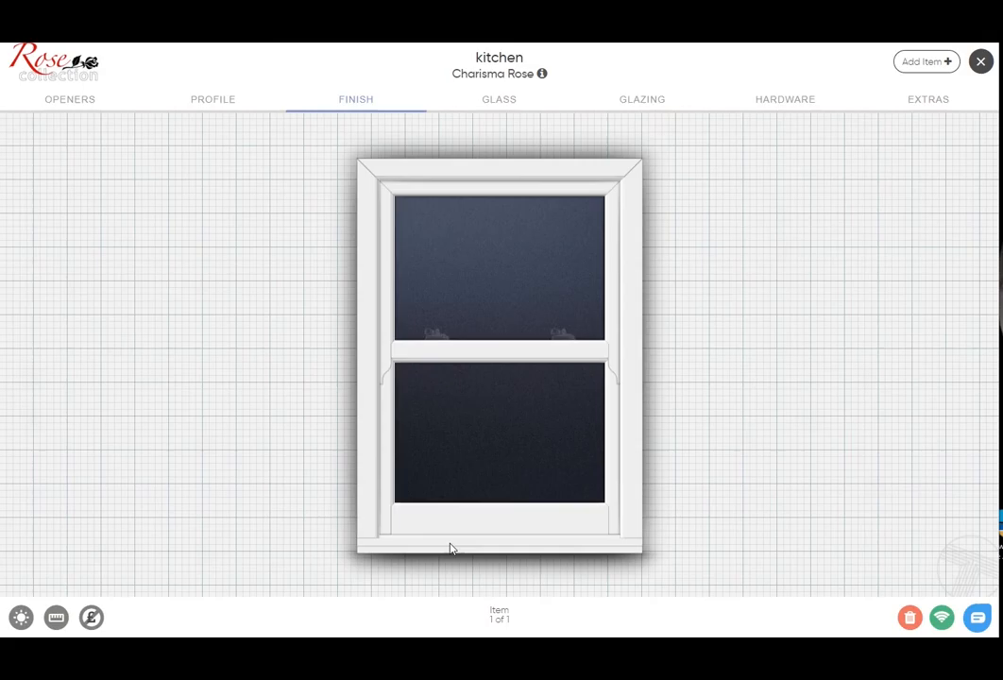